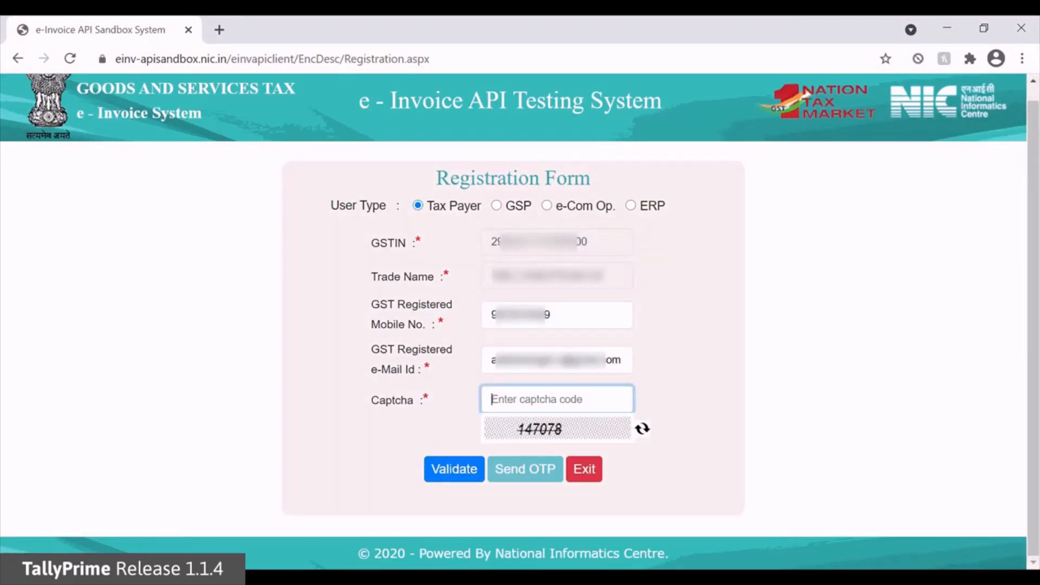
# Enter 147078 in the sandbox Captcha field
pyautogui.write('147078')
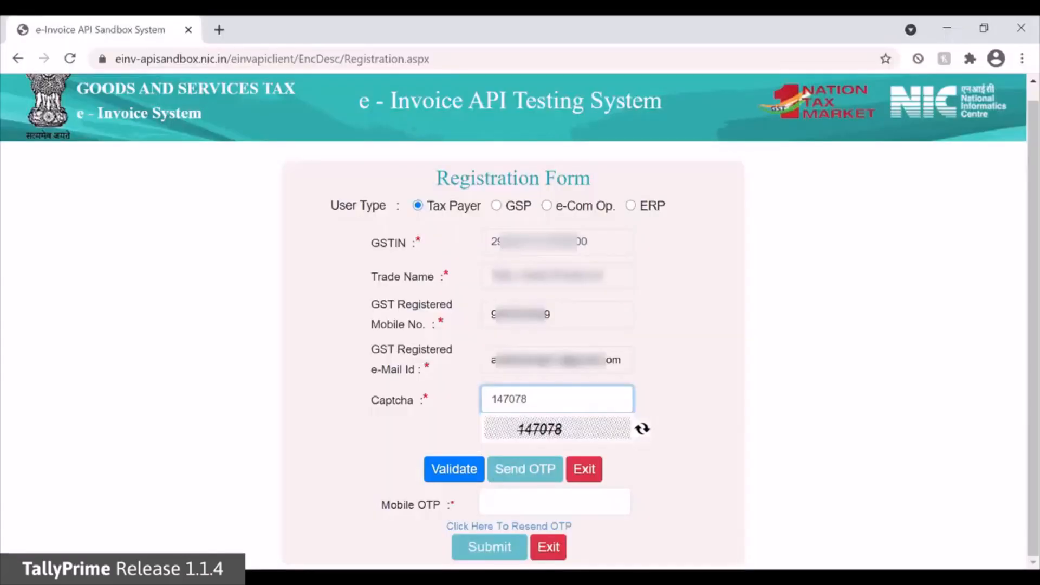
# Enter the received mobile OTP for the sandbox registration
pyautogui.write('244864')
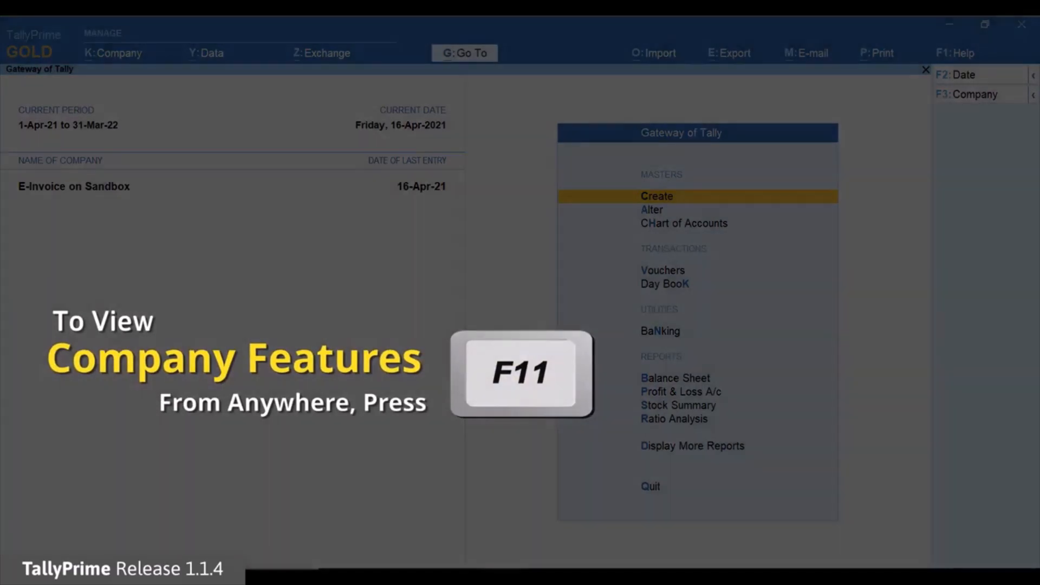
# In company features, show more and inactive details, then open Enable Sandbox access
pyautogui.press('F11')
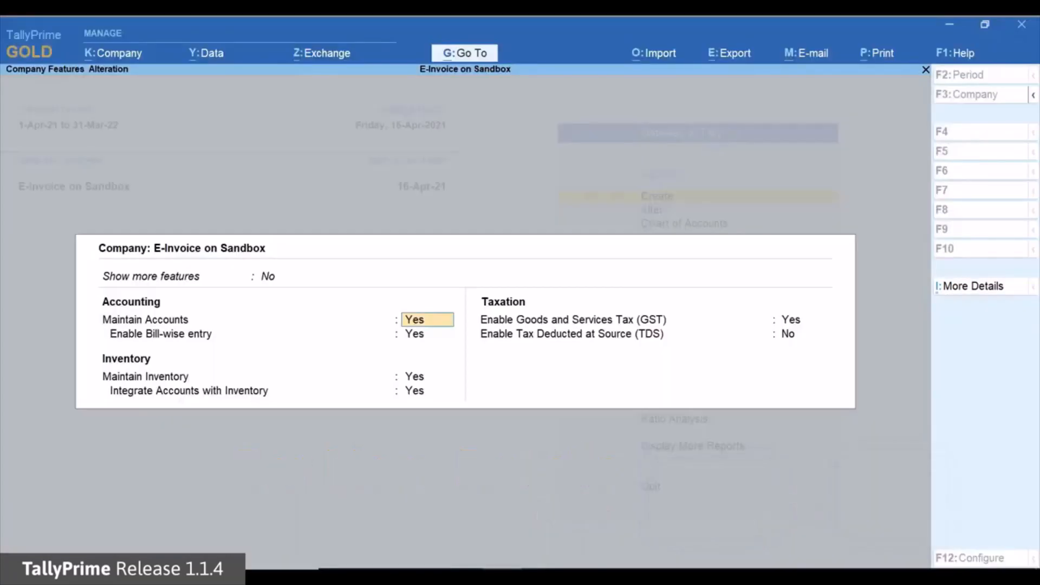
pyautogui.hotkey('ctrl', 'i')
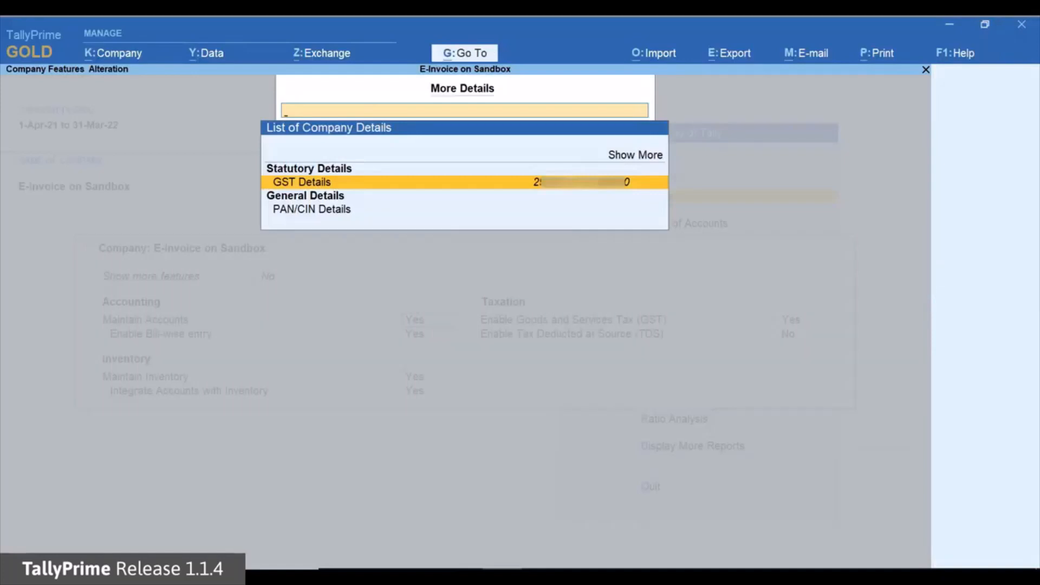
pyautogui.press('Up')
pyautogui.press('Up')
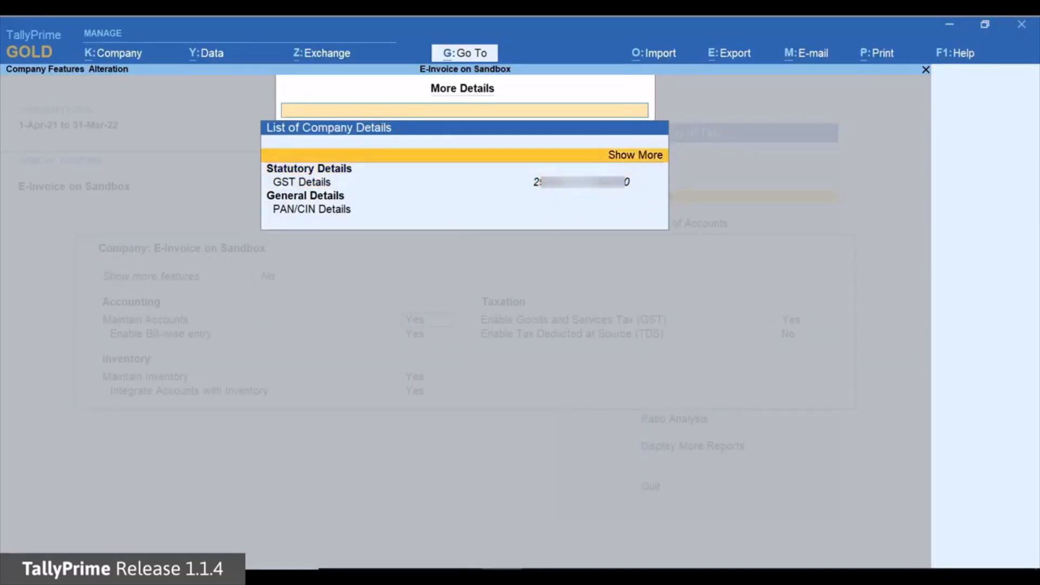
pyautogui.press('Return')
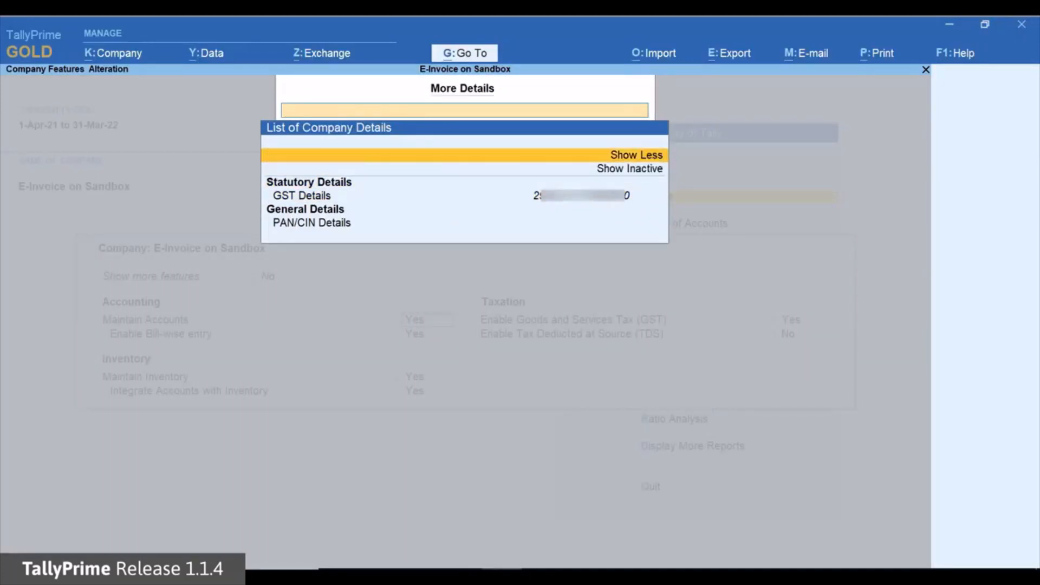
pyautogui.press('Down')
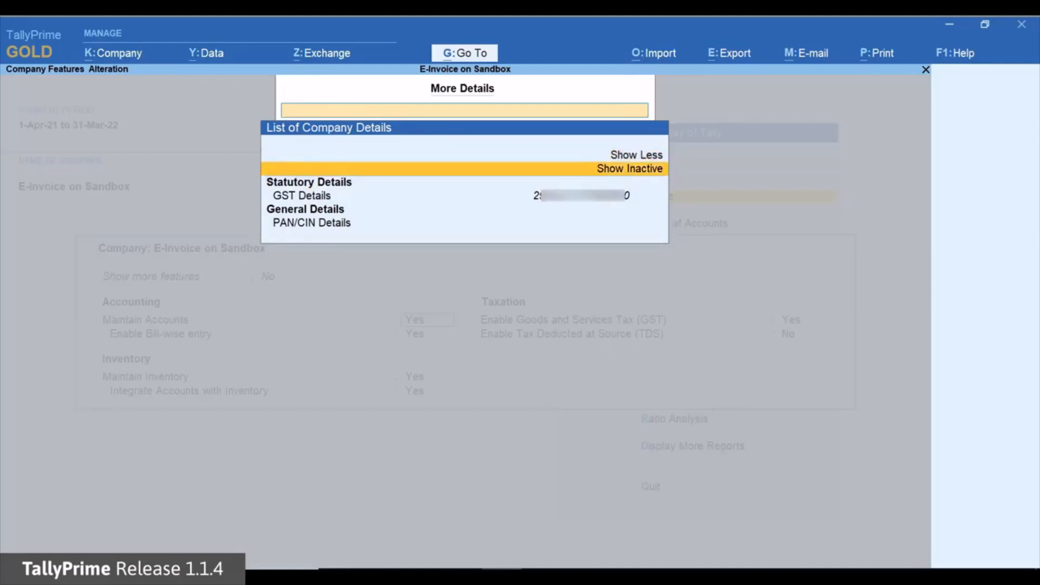
pyautogui.press('Return')
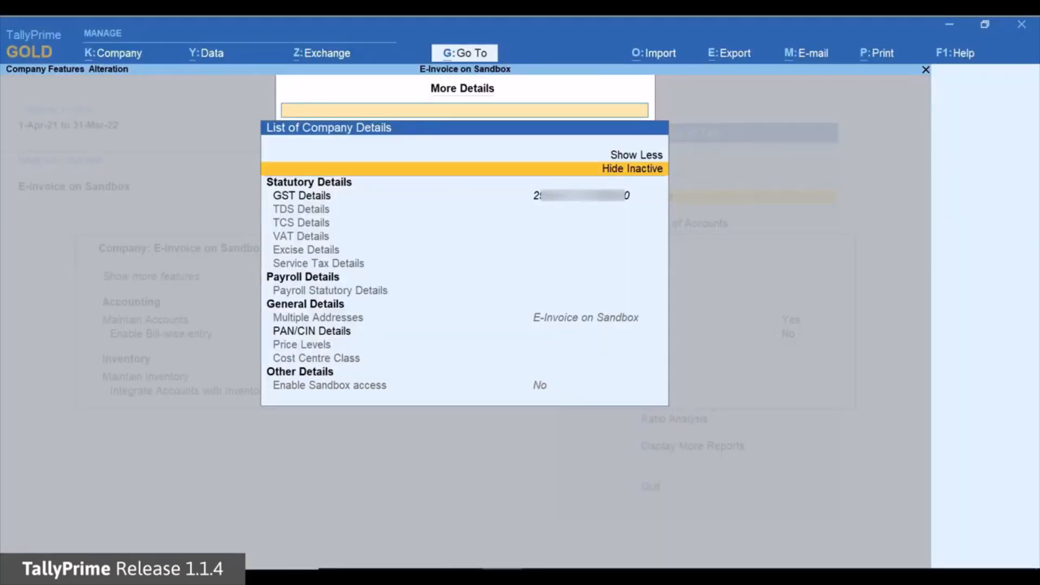
pyautogui.press('Down')
pyautogui.press('Down')
pyautogui.press('Down')
pyautogui.press('Down')
pyautogui.press('Down')
pyautogui.press('Down')
pyautogui.press('Down')
pyautogui.press('Down')
pyautogui.press('Down')
pyautogui.press('Down')
pyautogui.press('Down')
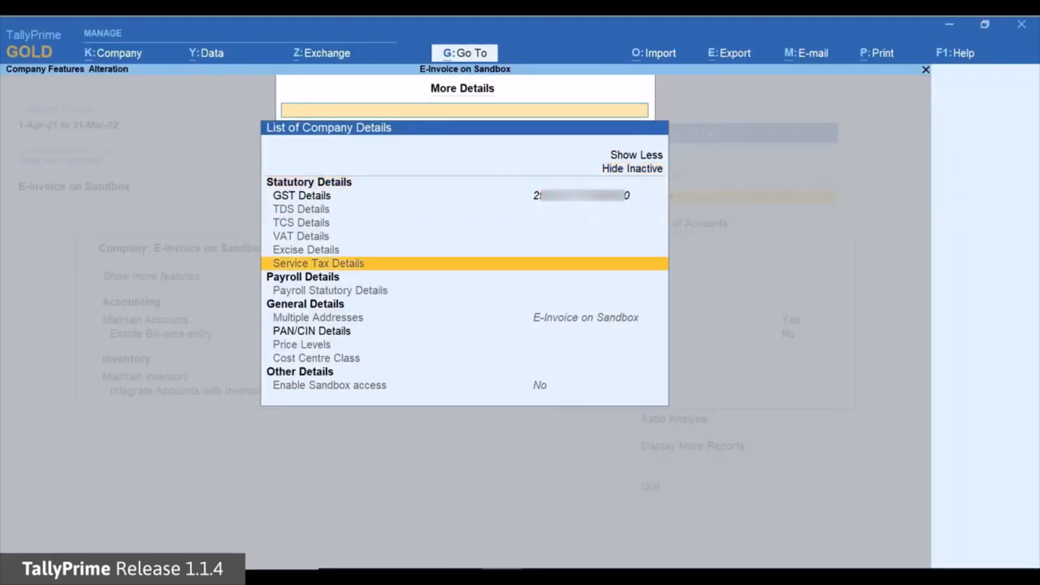
pyautogui.press('Down')
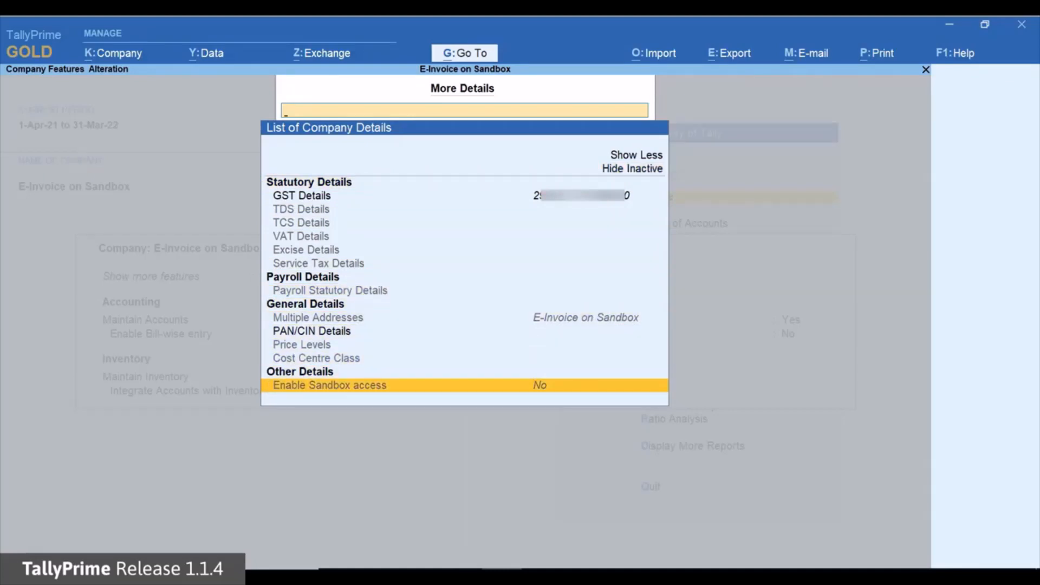
pyautogui.press('Return')
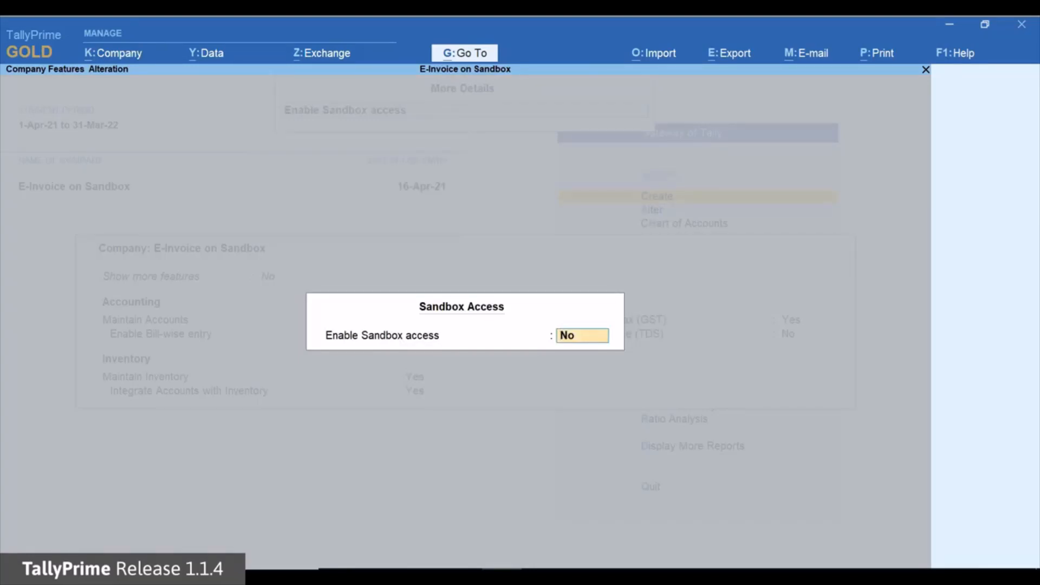
# Set Enable Sandbox access to Yes and accept it
pyautogui.write('Yes')
pyautogui.press('Return')
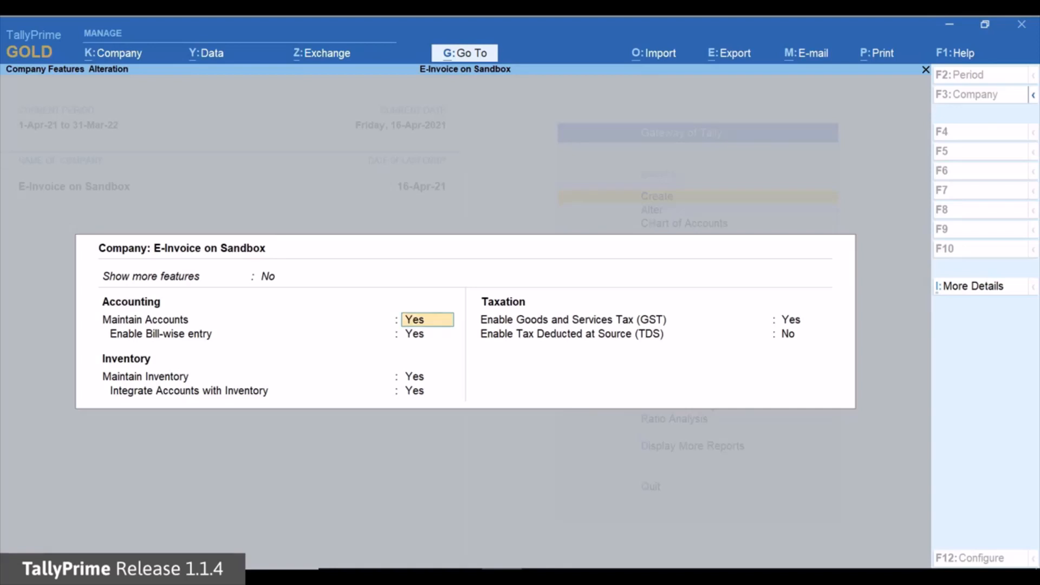
# Accept GST to view e-Invoicing from 1-Apr-21 and bill-from place Bangaluru
pyautogui.click(803, 319)
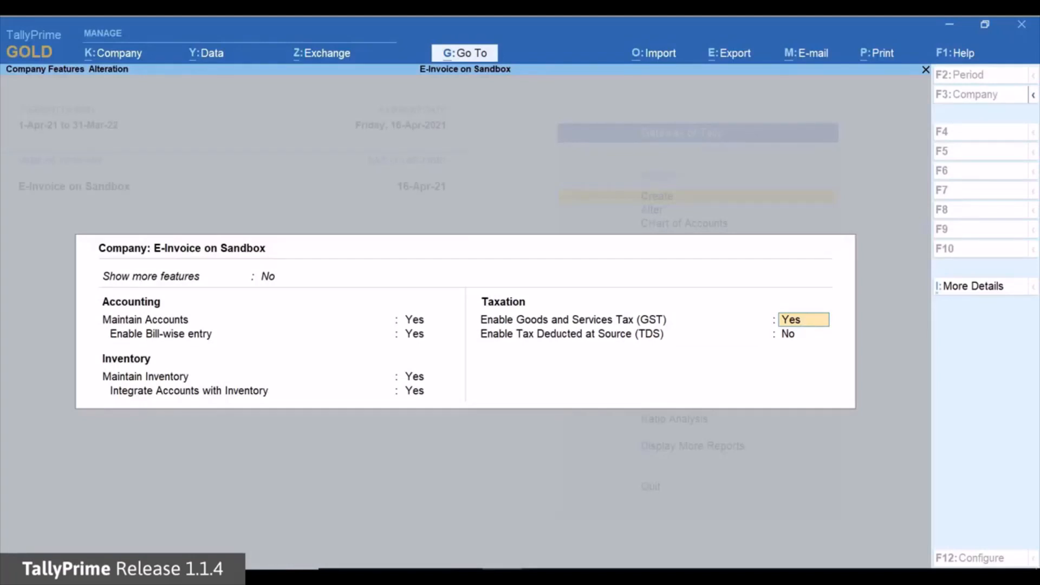
pyautogui.press('Return')
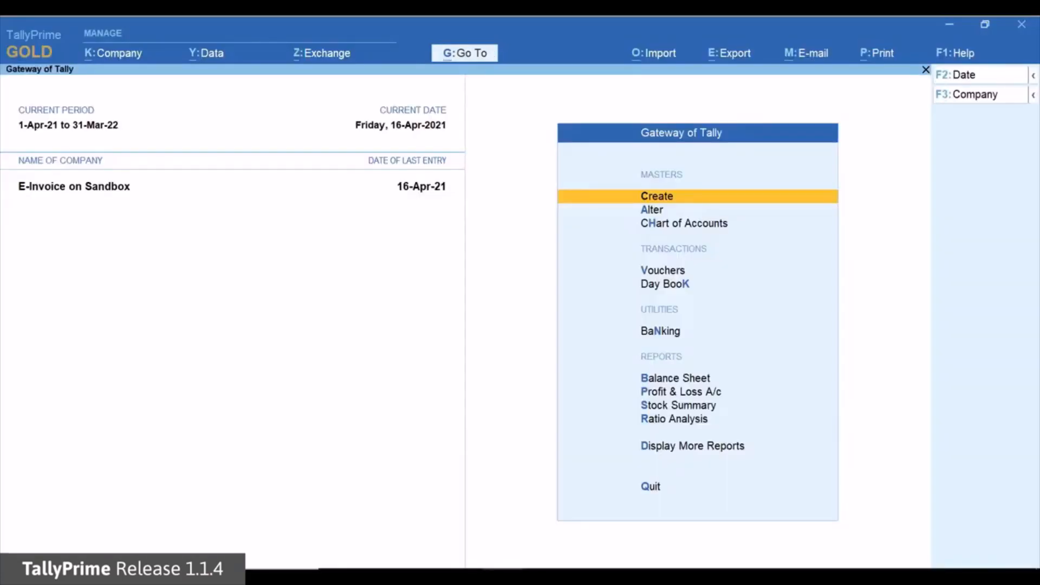
# Start Sales voucher No. 9 and set Send e-Invoice details after saving Voucher to Yes
pyautogui.press('v')
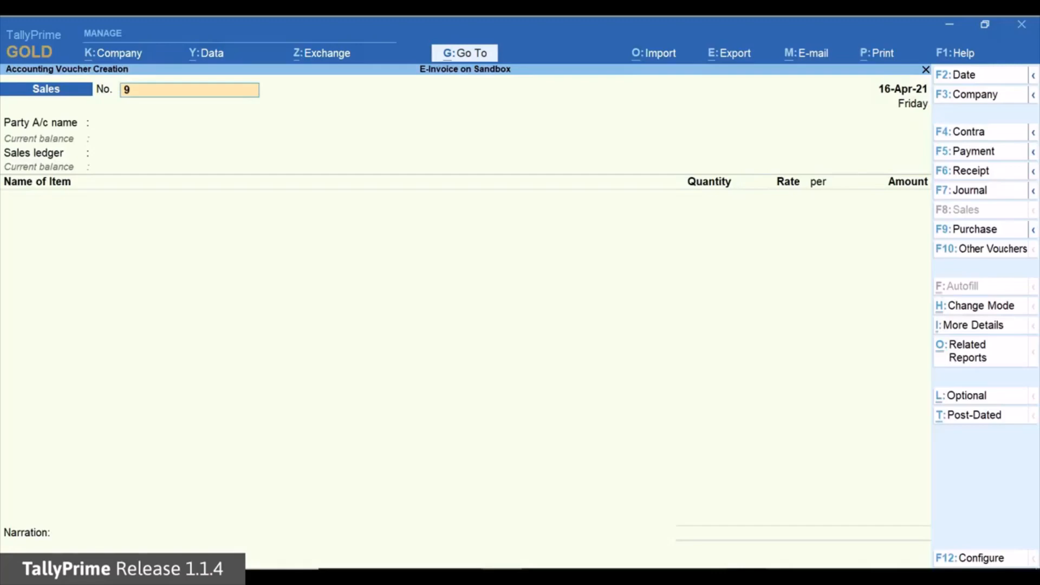
pyautogui.press('F12')
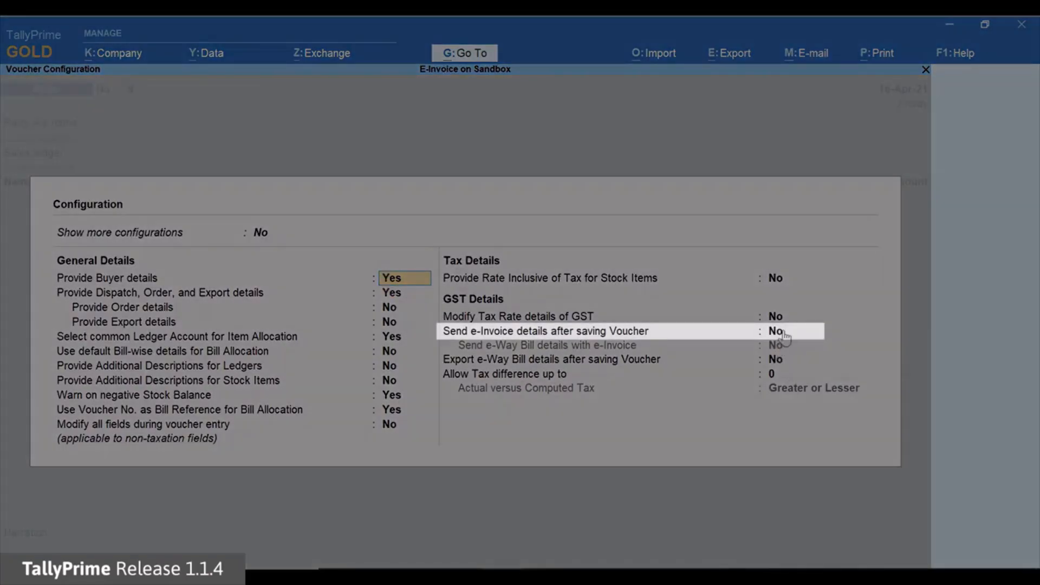
pyautogui.click(783, 334)
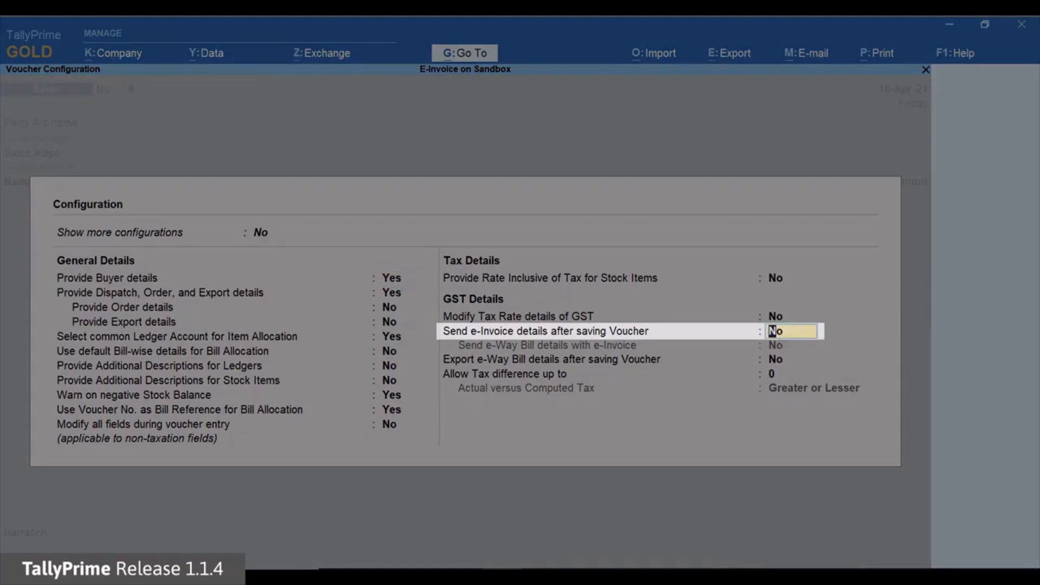
pyautogui.press('y')
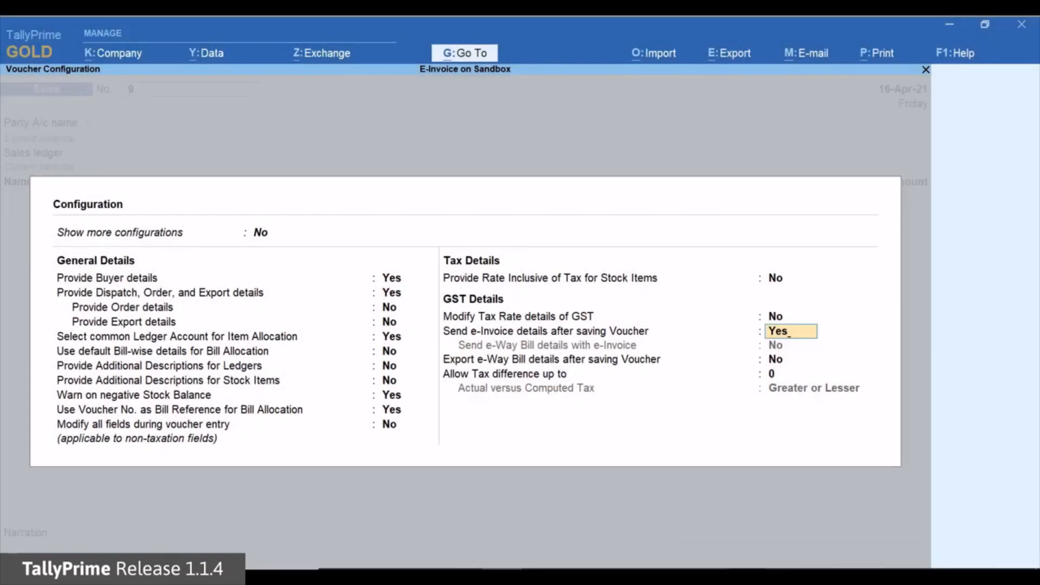
pyautogui.press('Return')
pyautogui.hotkey('ctrl', 'a')
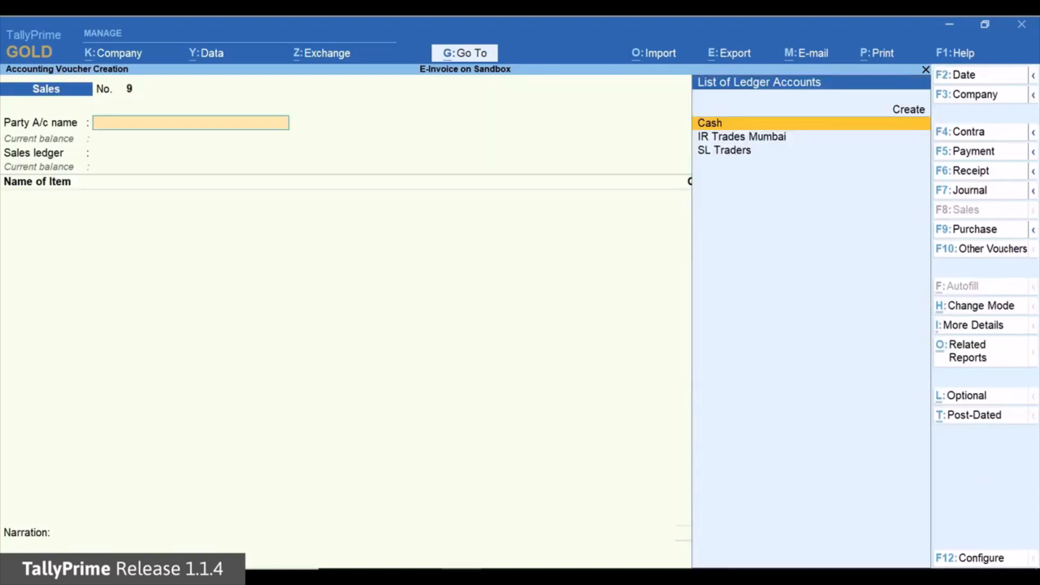
# Bill SL Traders for 100 Nos of Unit 324 (50,000.00) under the Sales ledger
pyautogui.press('Down')
pyautogui.press('Down')
pyautogui.press('Return')
pyautogui.hotkey('ctrl', 'a')
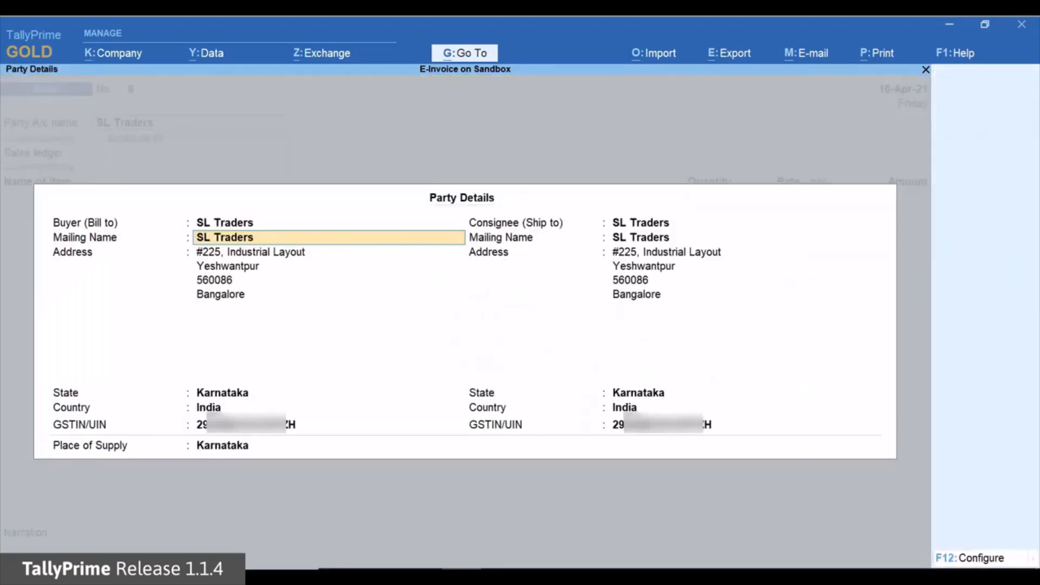
pyautogui.hotkey('ctrl', 'a')
pyautogui.press('Down')
pyautogui.press('Return')
pyautogui.press('Down')
pyautogui.press('Return')
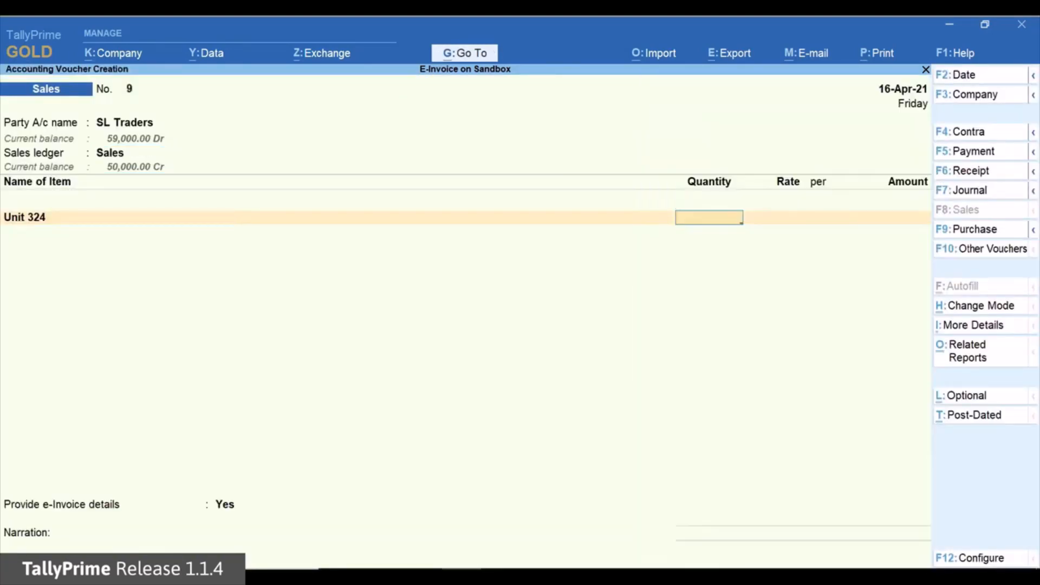
pyautogui.write('100')
pyautogui.press('Return')
pyautogui.press('Return')
pyautogui.press('Return')
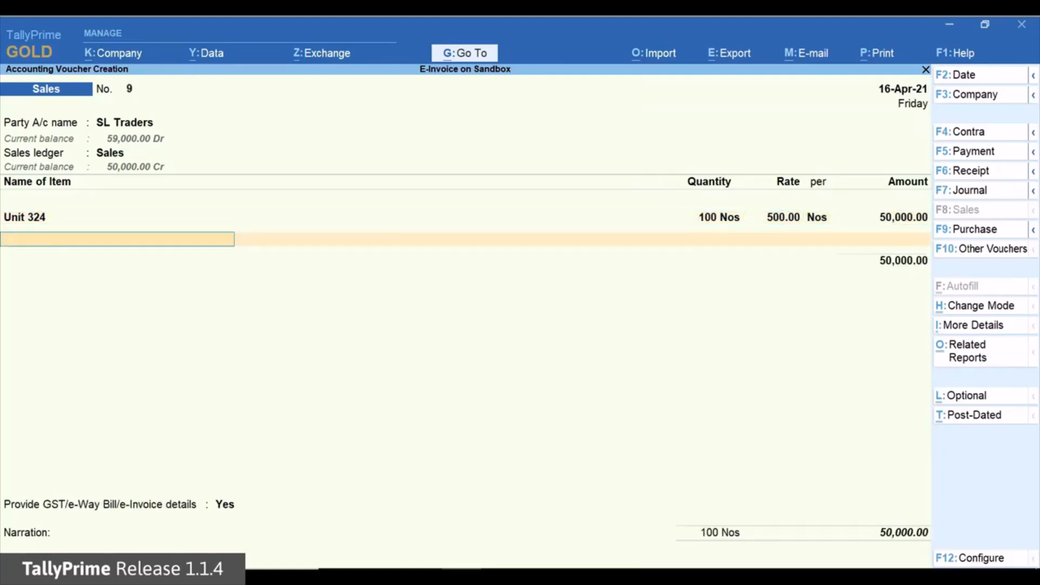
# Add CGST and SGST (4,500.00) rows, totalling 59,000.00, and accept the e-way bill and e-Invoice details
pyautogui.press('Return')
pyautogui.write('C')
pyautogui.press('Down')
pyautogui.press('Return')
pyautogui.press('Return')
pyautogui.write('S')
pyautogui.press('Down')
pyautogui.press('Return')
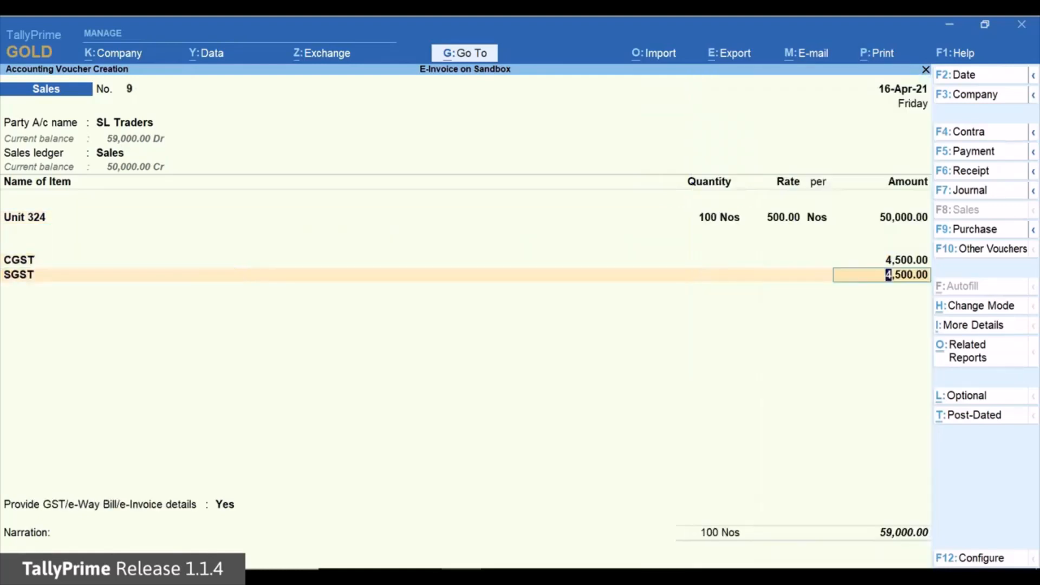
pyautogui.press('Return')
pyautogui.press('Return')
pyautogui.press('Return')
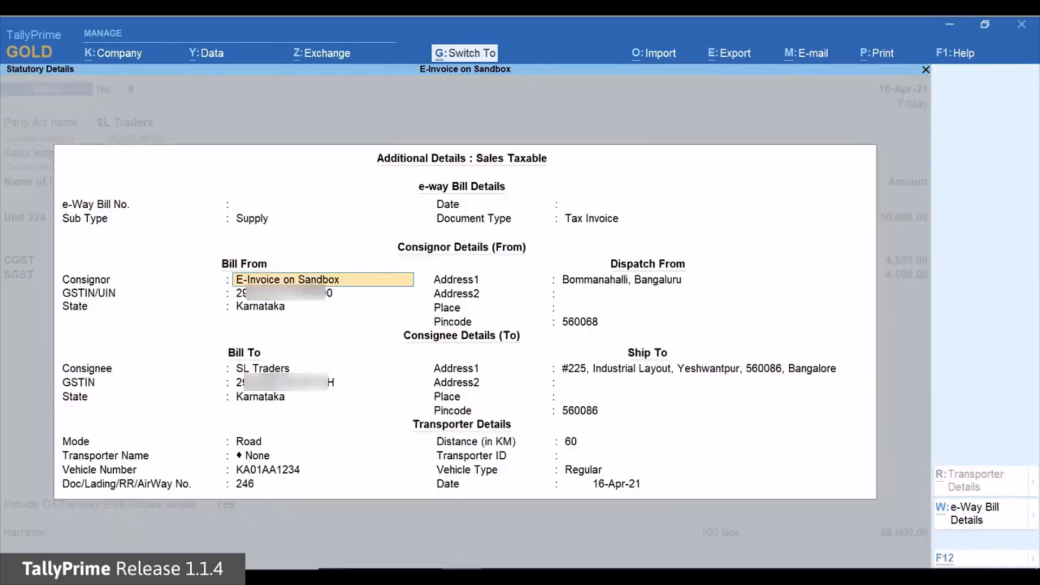
pyautogui.hotkey('ctrl', 'a')
pyautogui.press('Return')
pyautogui.hotkey('ctrl', 'a')
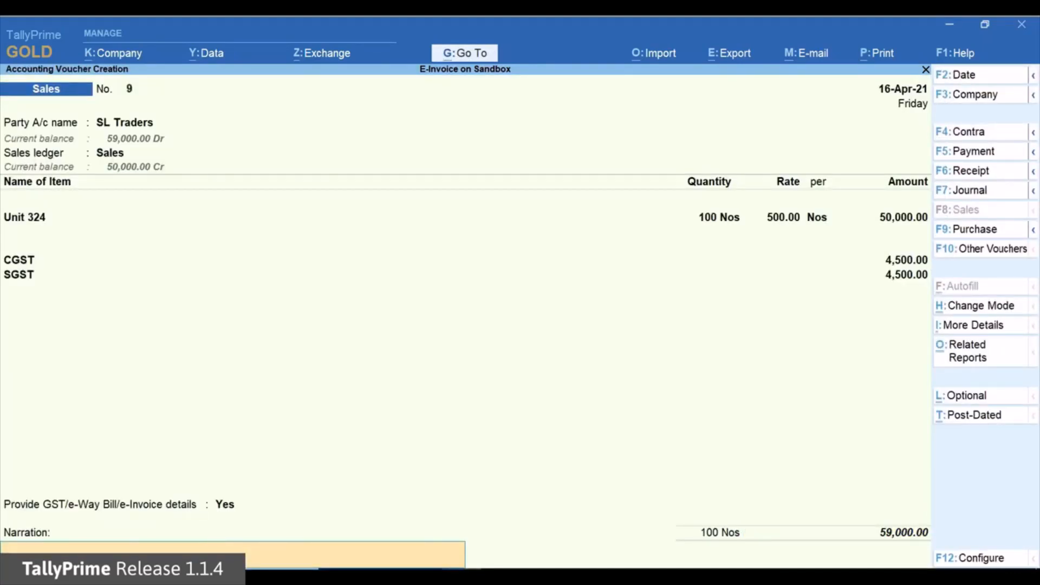
# Save voucher 9, agree to generate the e-Invoice, and log in with the sandbox username and password
pyautogui.hotkey('ctrl', 'a')
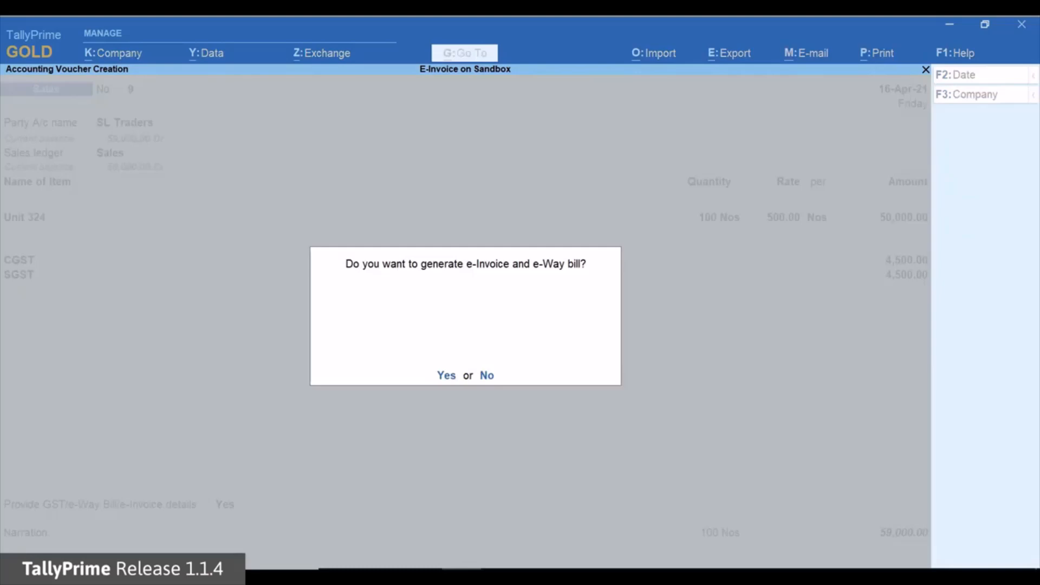
pyautogui.press('Return')
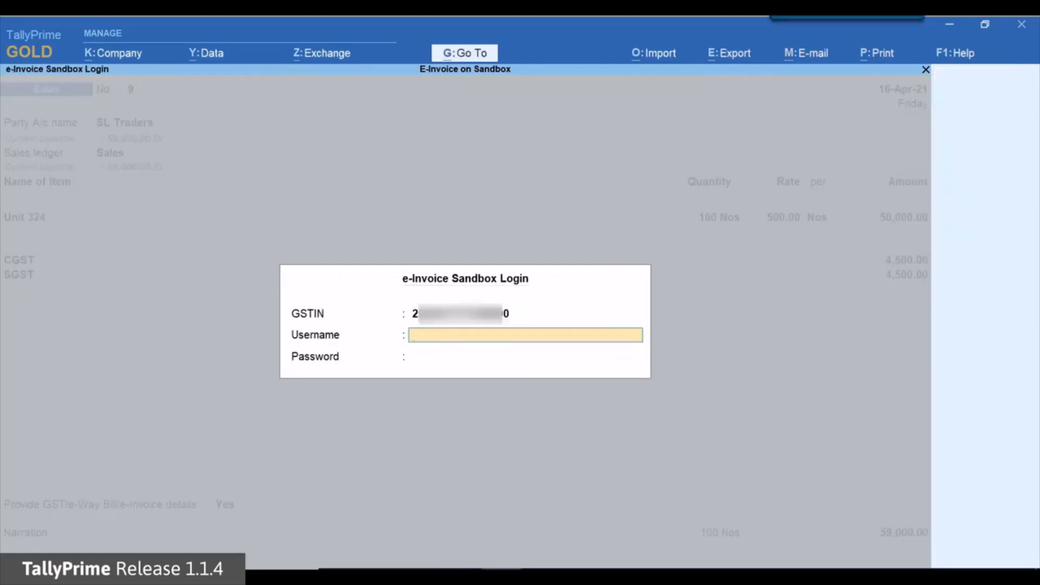
pyautogui.write('T105')
pyautogui.press('Return')
pyautogui.write('****')
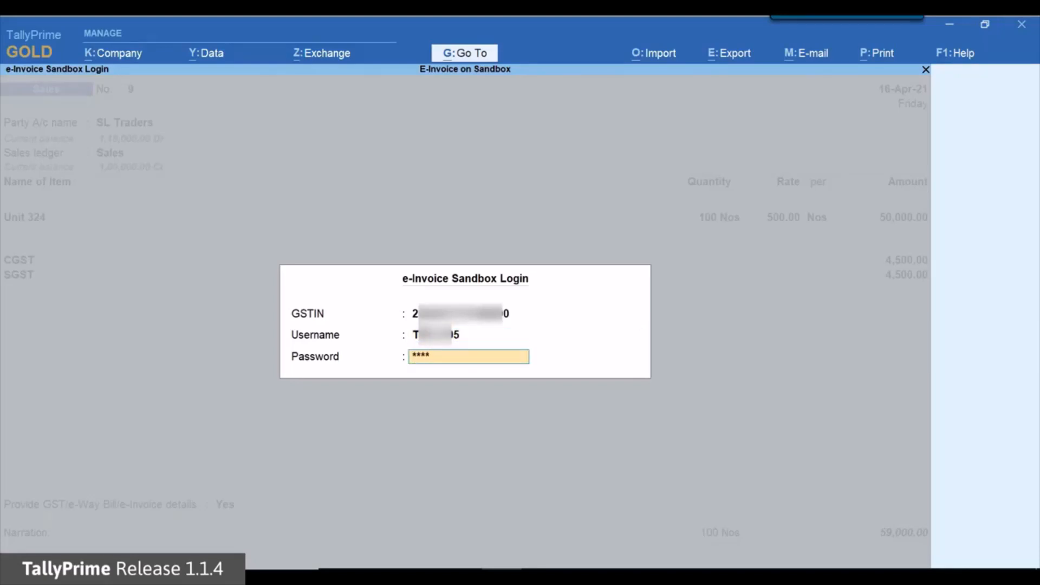
pyautogui.write('******')
pyautogui.press('Return')
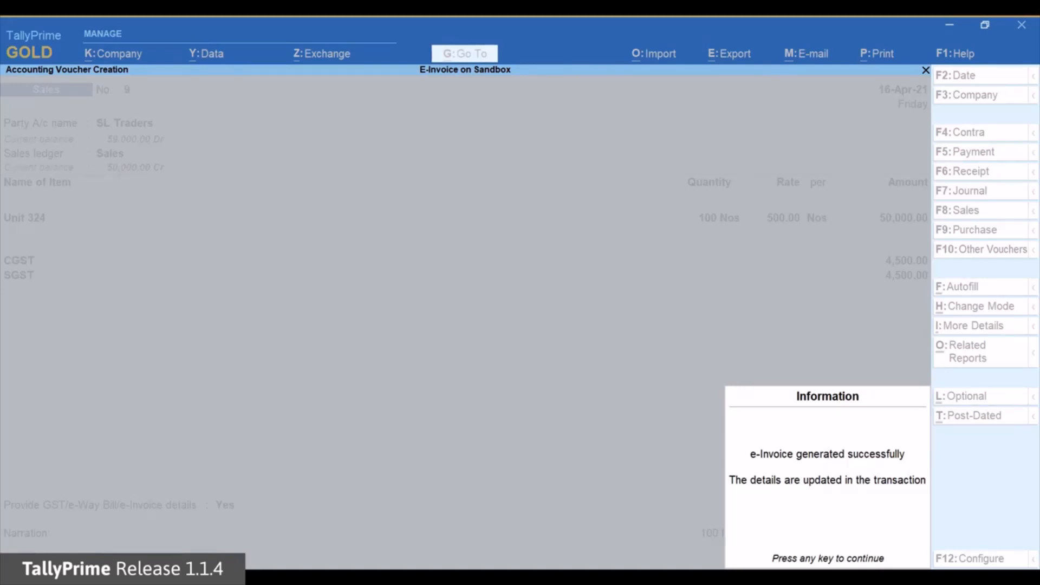
# Reopen Sales voucher 9 and open its tax invoice print preview
pyautogui.press('Return')
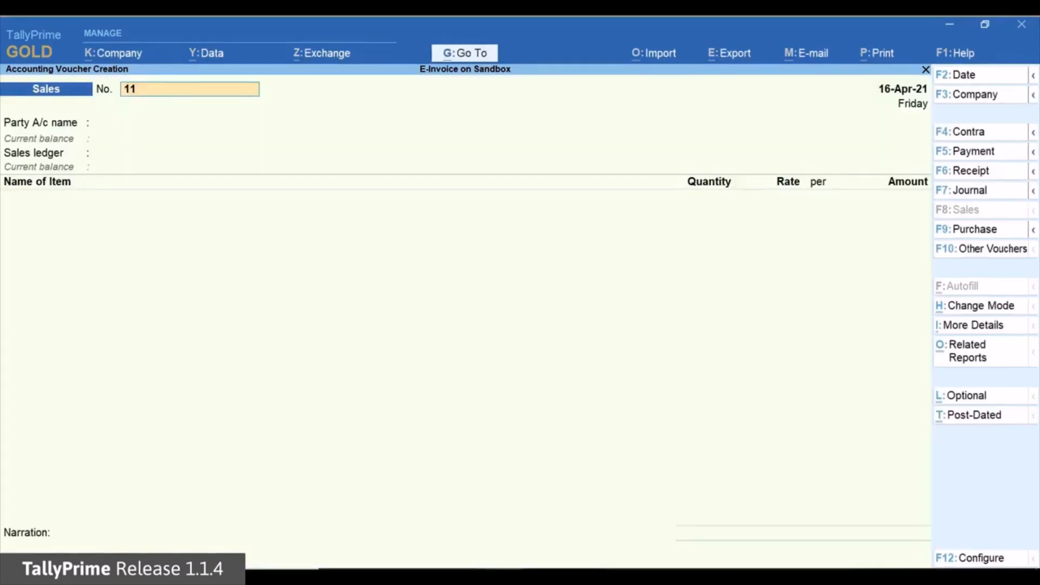
pyautogui.press('pageup')
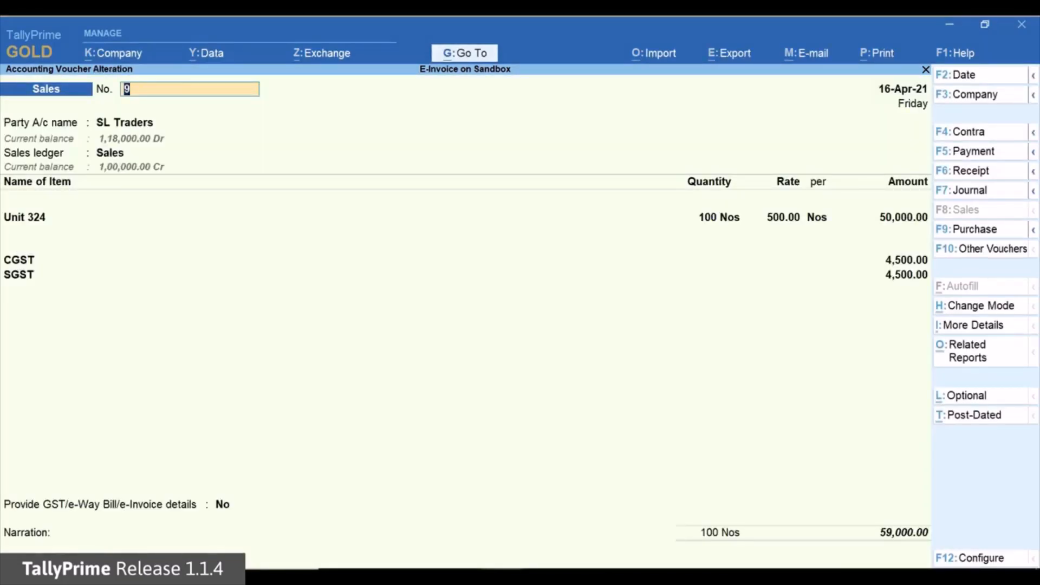
pyautogui.hotkey('alt', 'p')
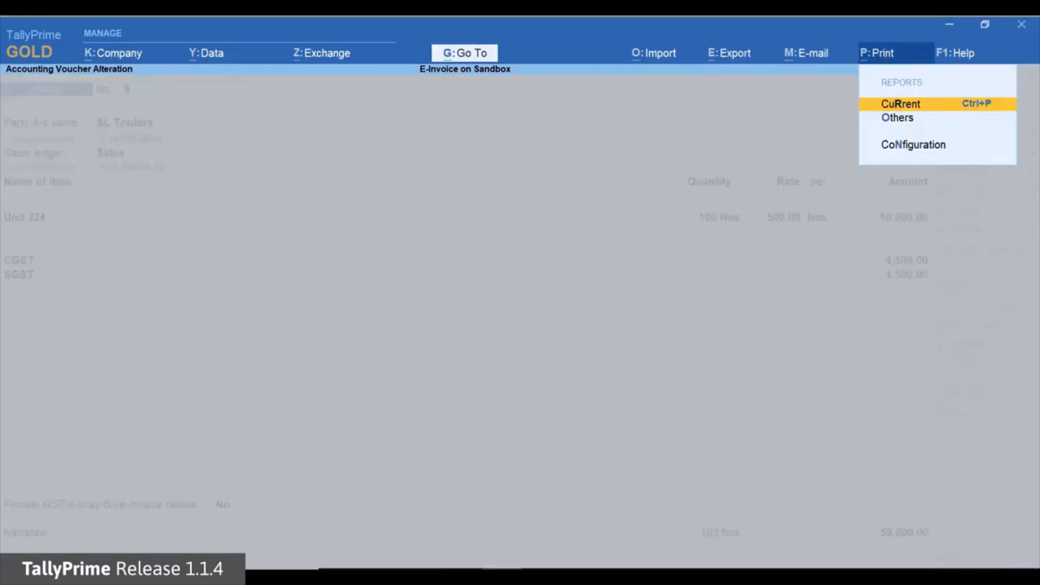
pyautogui.press('Return')
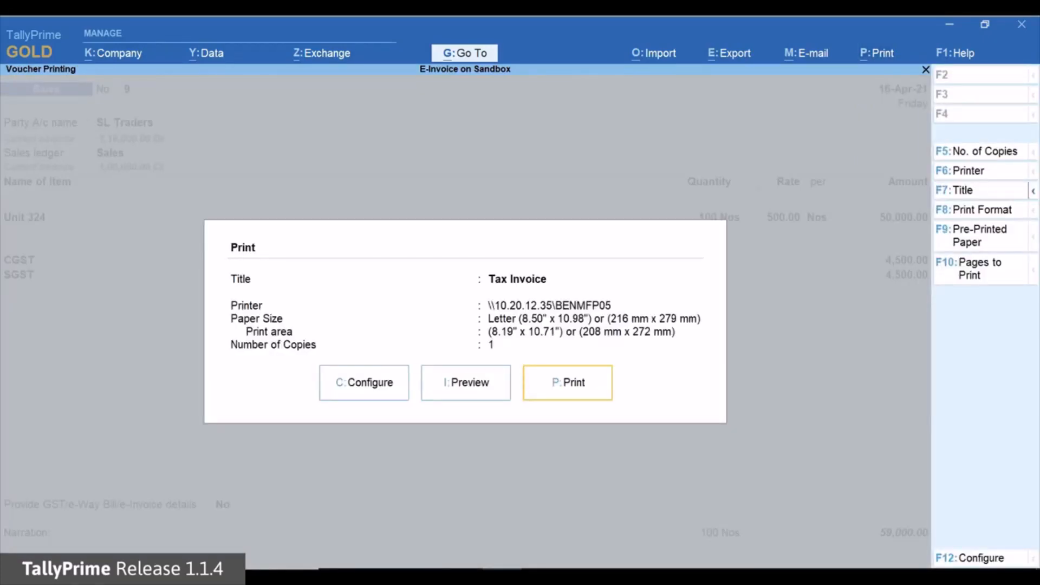
pyautogui.press('Left')
pyautogui.press('Return')
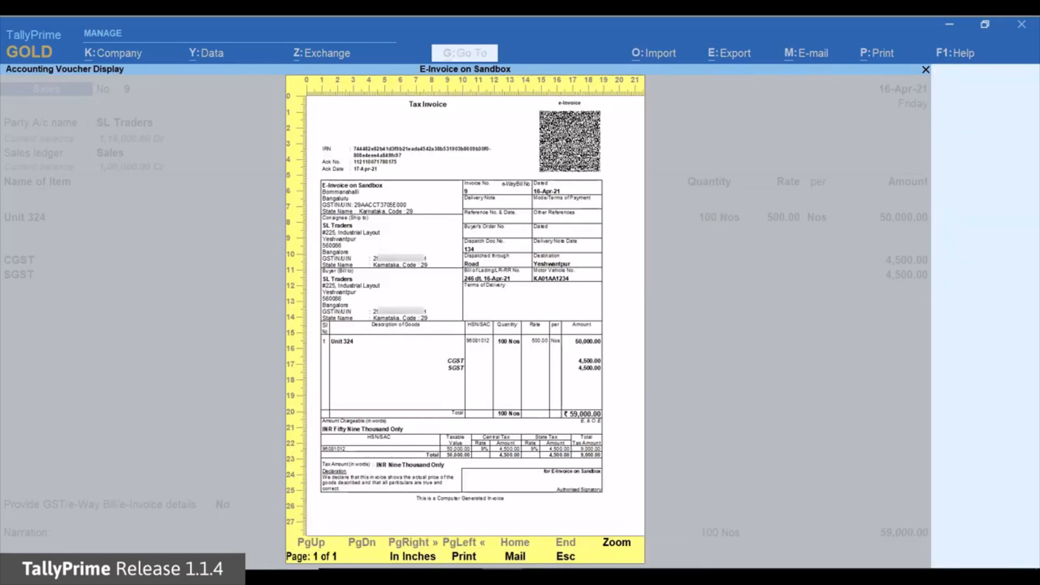
# Zoom in to check the IRN, then close the preview and return to the voucher
pyautogui.hotkey('alt', 'z')
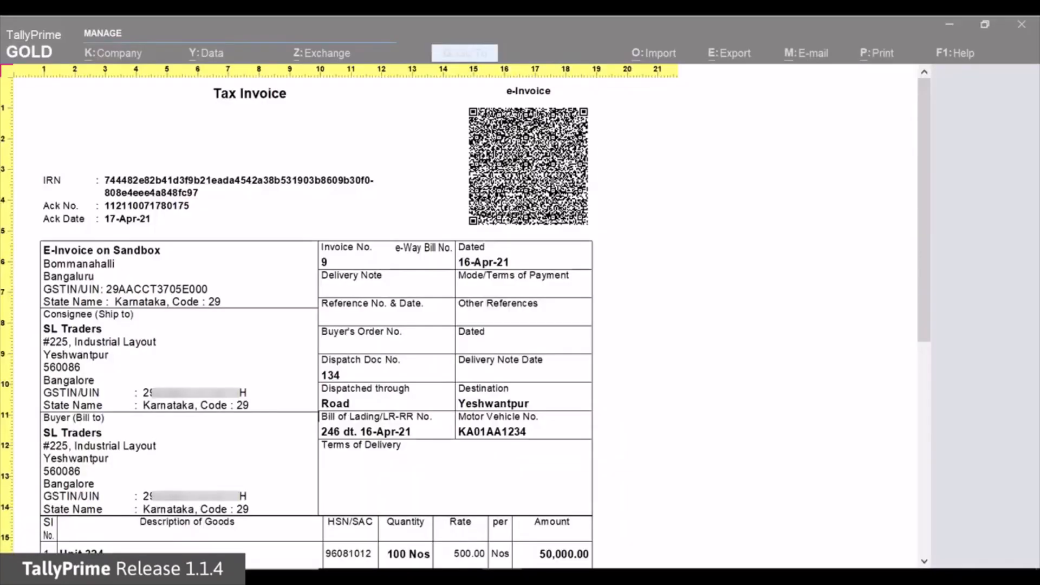
pyautogui.hotkey('alt', 'z')
pyautogui.press('Escape')
pyautogui.press('Escape')
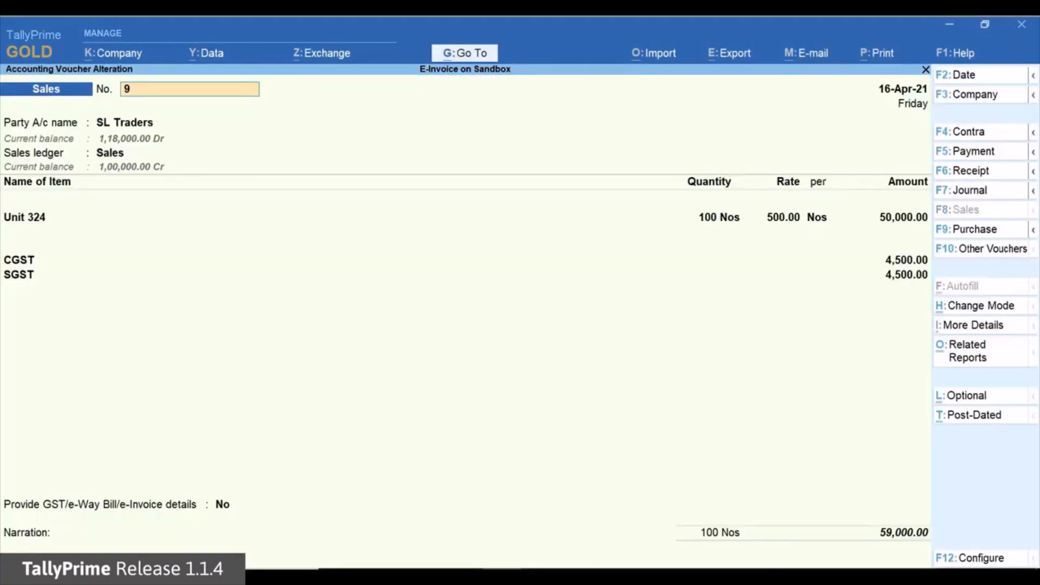
pyautogui.press('Escape')
# Quit alteration and select the first two pending IR Trades Mumbai invoices under Send for e-Invoicing
pyautogui.press('y')
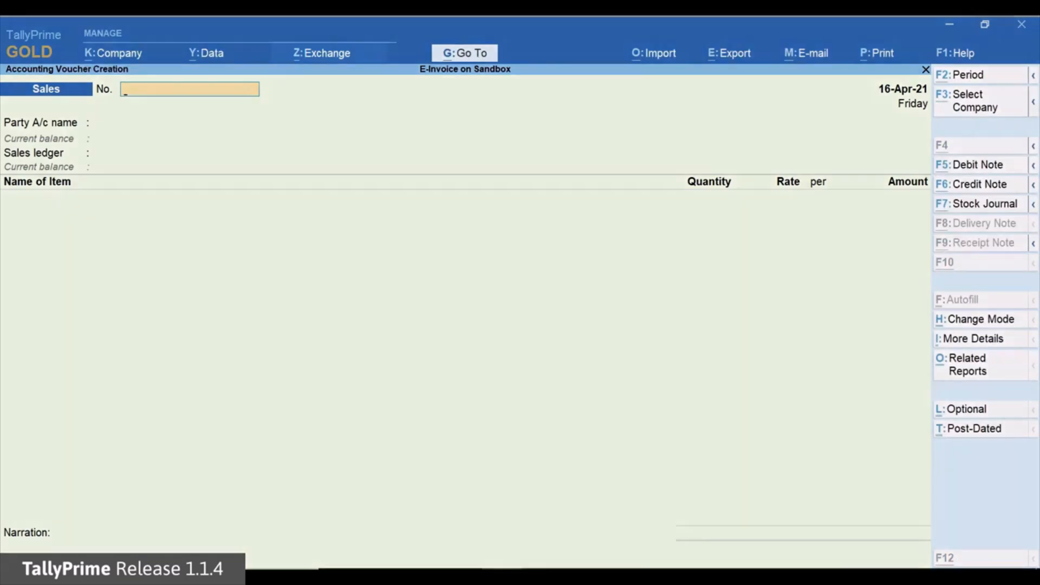
pyautogui.hotkey('alt', 'z')
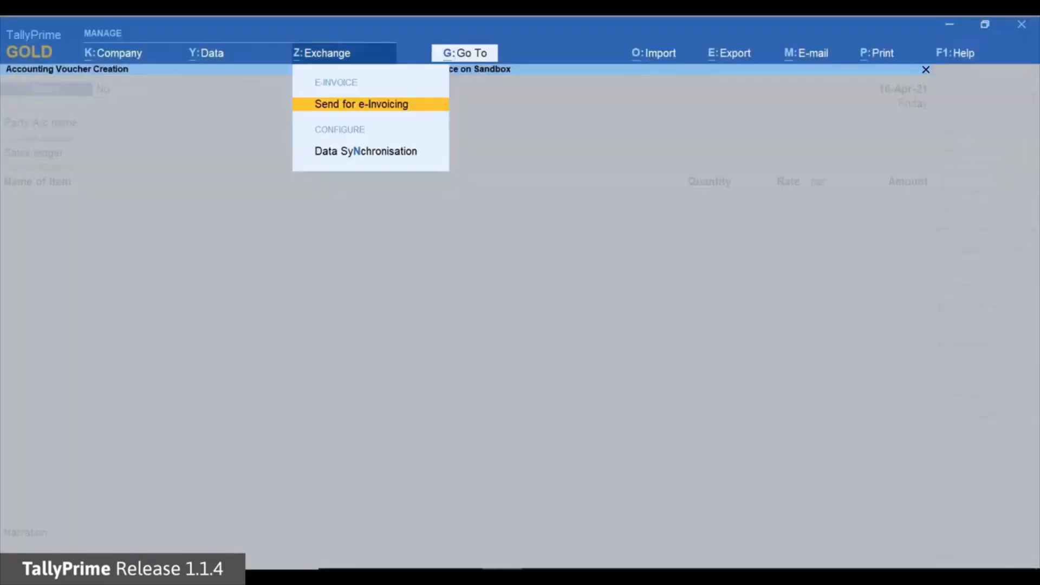
pyautogui.press('Return')
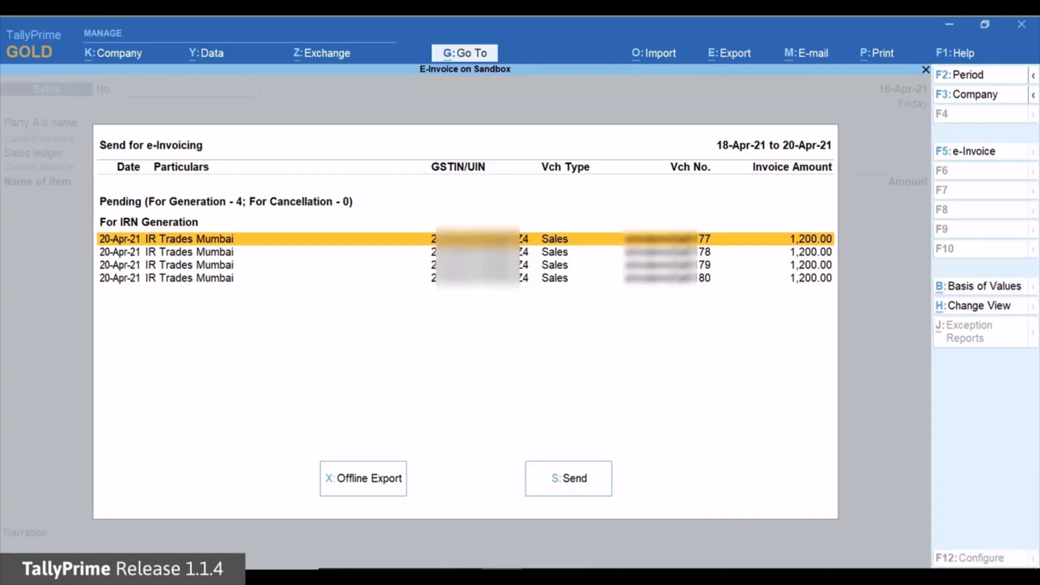
pyautogui.press('space')
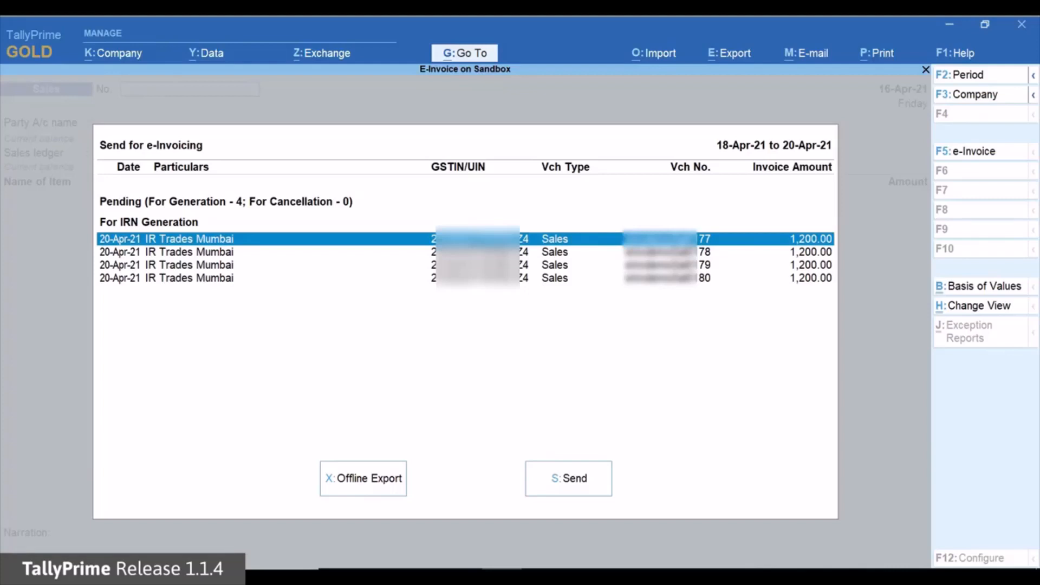
pyautogui.press('Down')
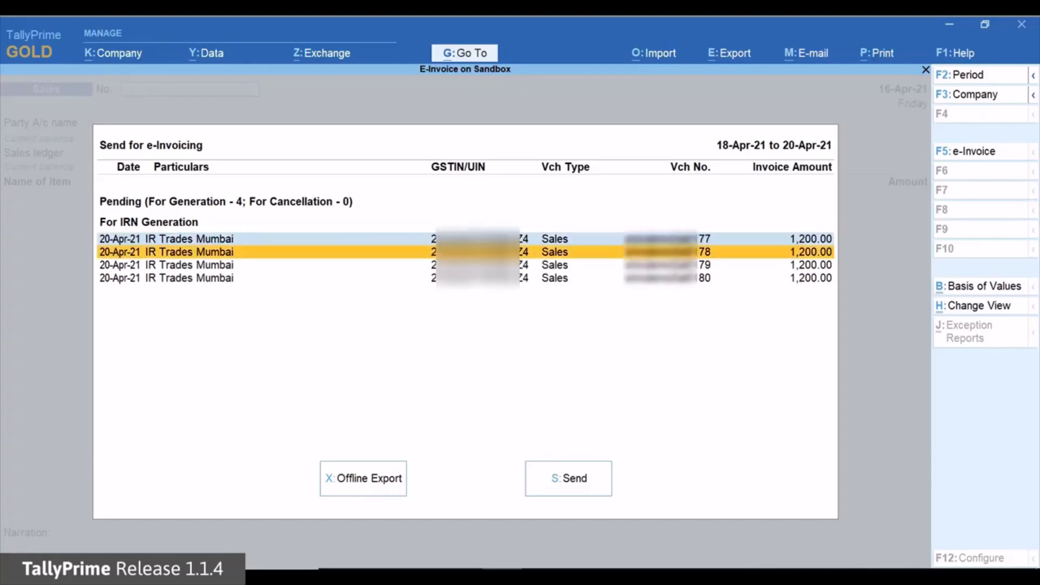
pyautogui.press('space')
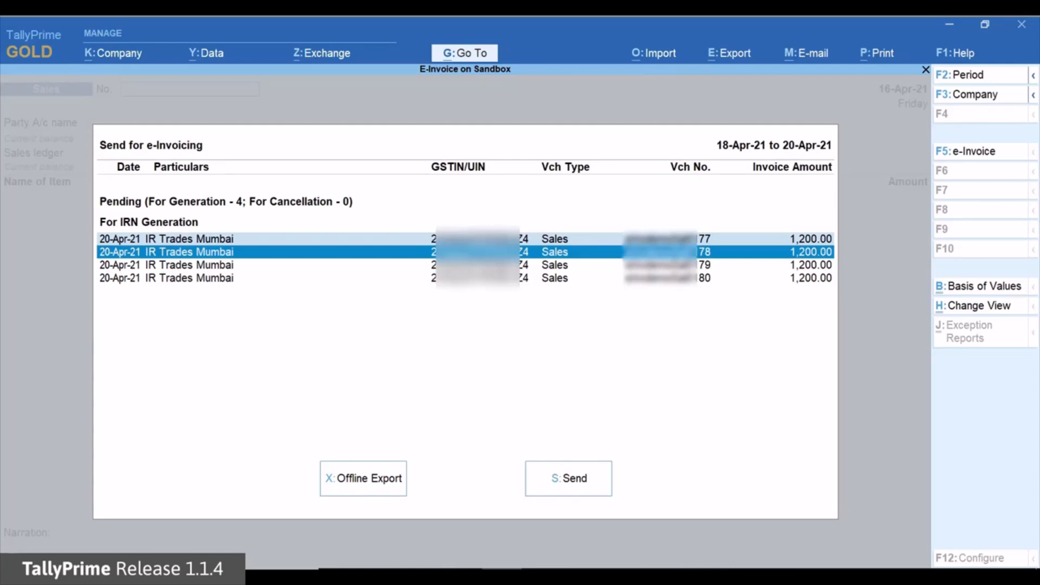
# Send both SL Traders invoices for IRN, enter sandbox username and password, then attempt Offline Export
pyautogui.press('s')
pyautogui.press('Return')
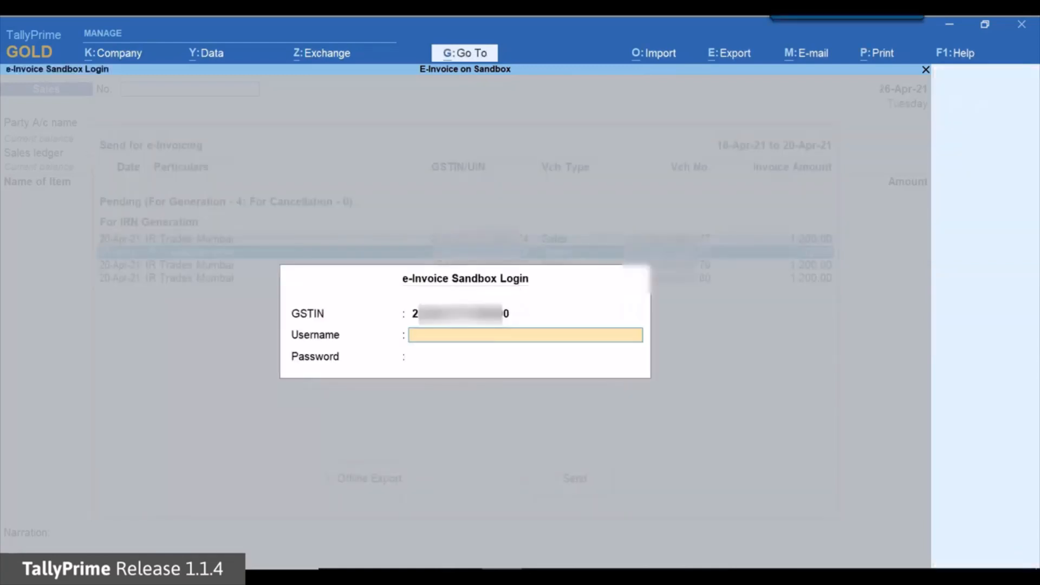
pyautogui.write('TER')
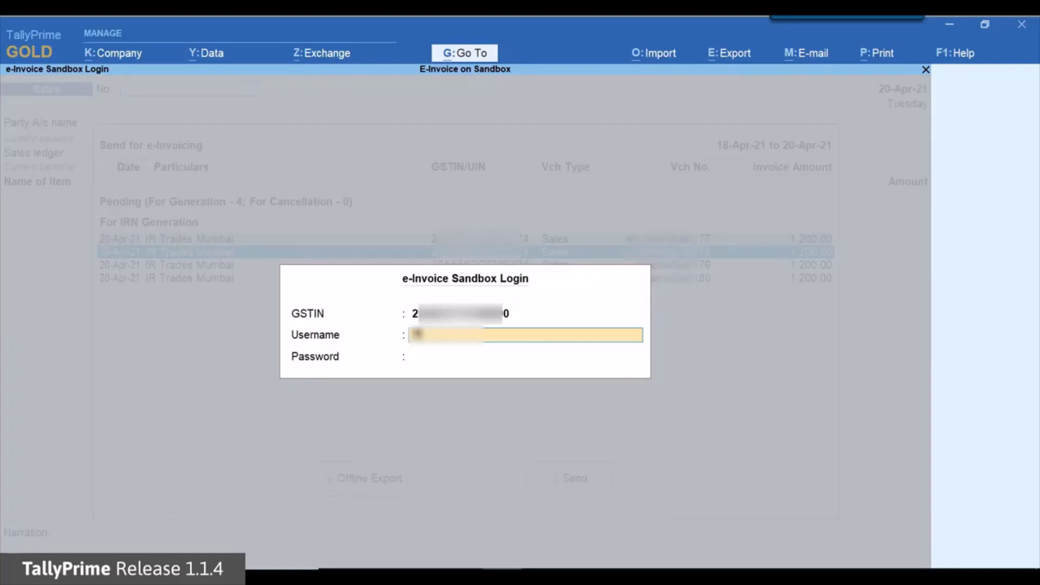
pyautogui.write('*****')
pyautogui.press('Return')
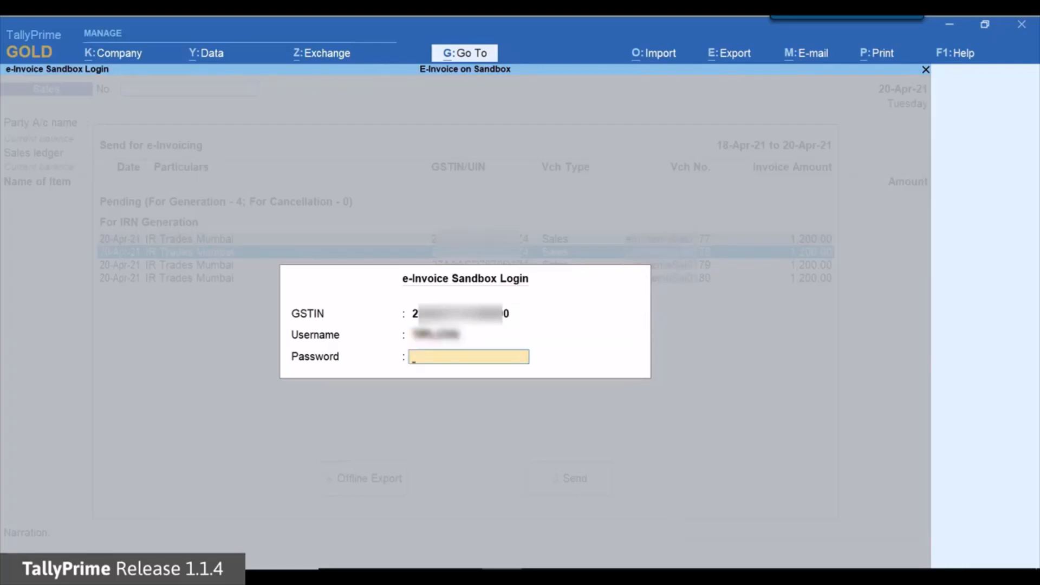
pyautogui.write('**********')
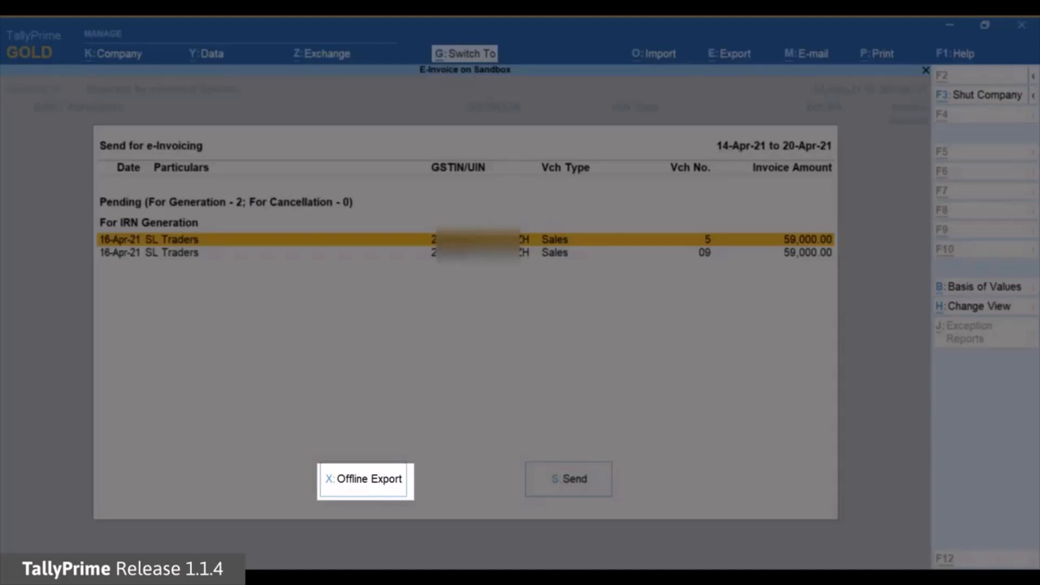
pyautogui.hotkey('ctrl', 'x')
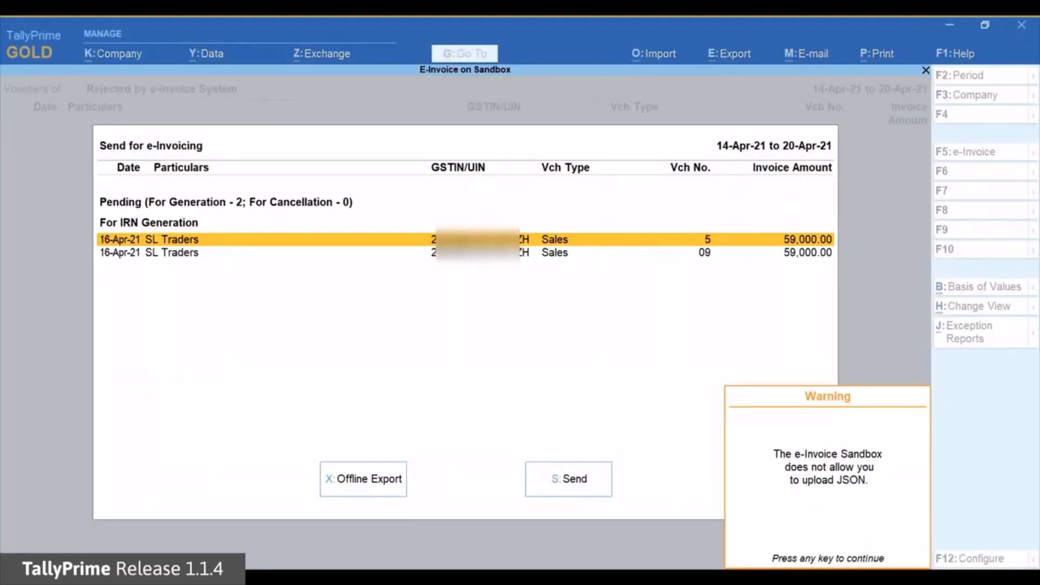